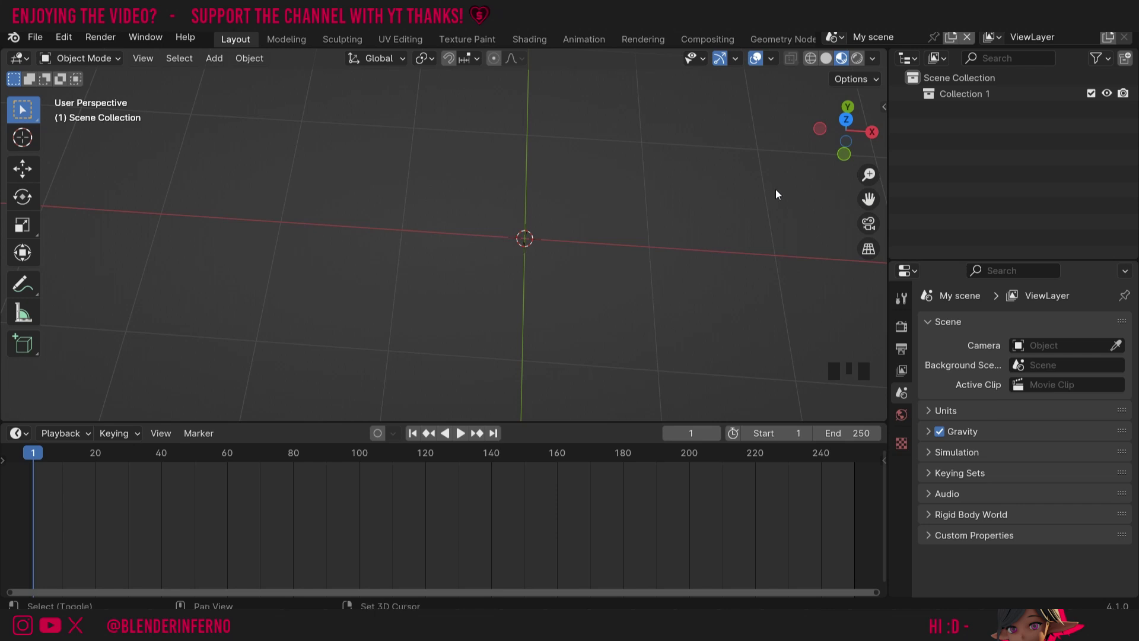
Add a cube, split the viewport in two, and turn the left half into a UV Editor
key(shift+a)
click(832, 204)
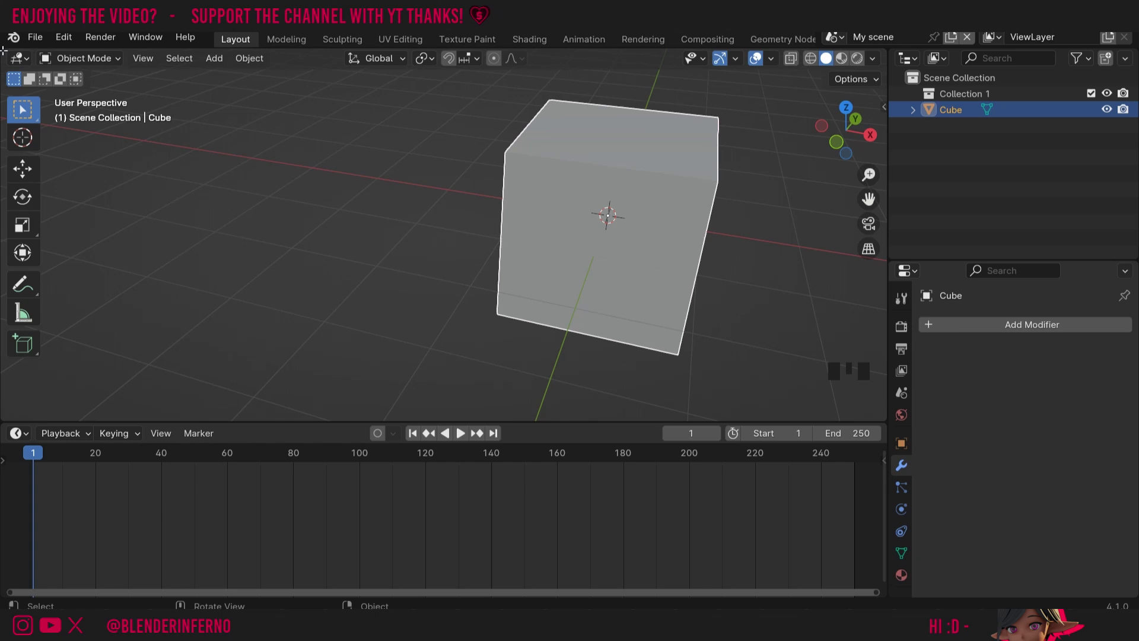
drag(7, 50, 402, 69)
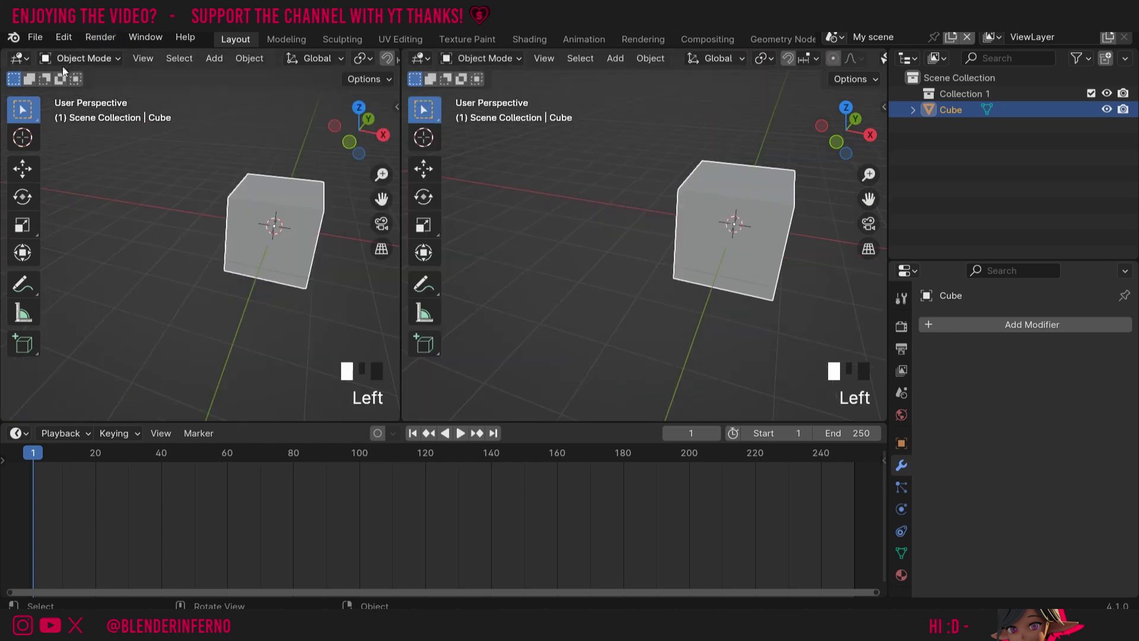
click(19, 58)
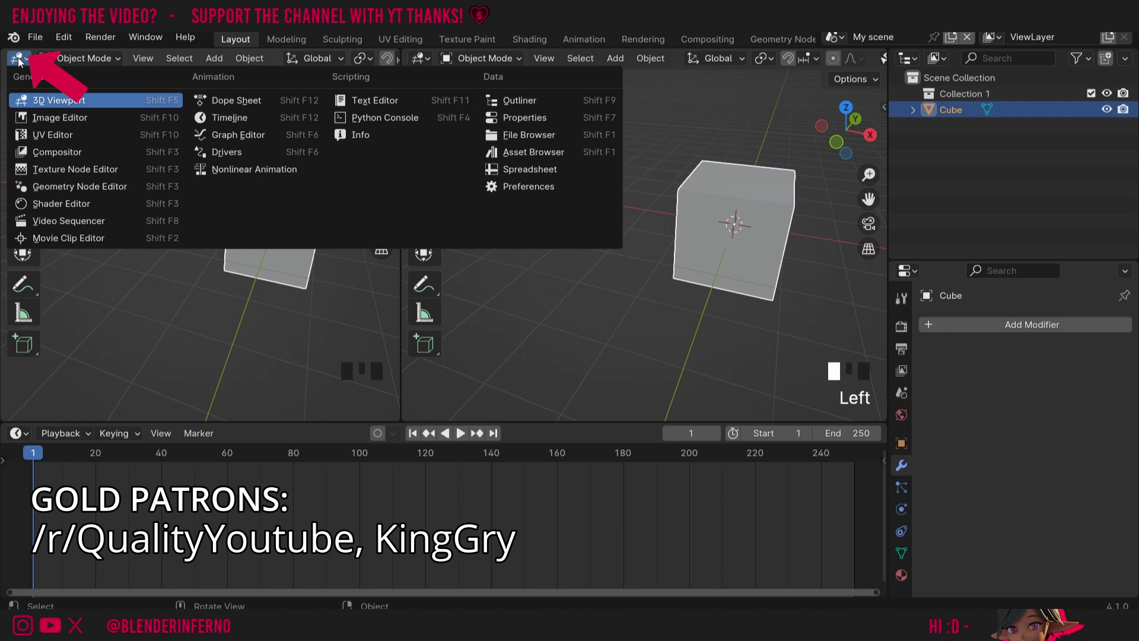
click(48, 134)
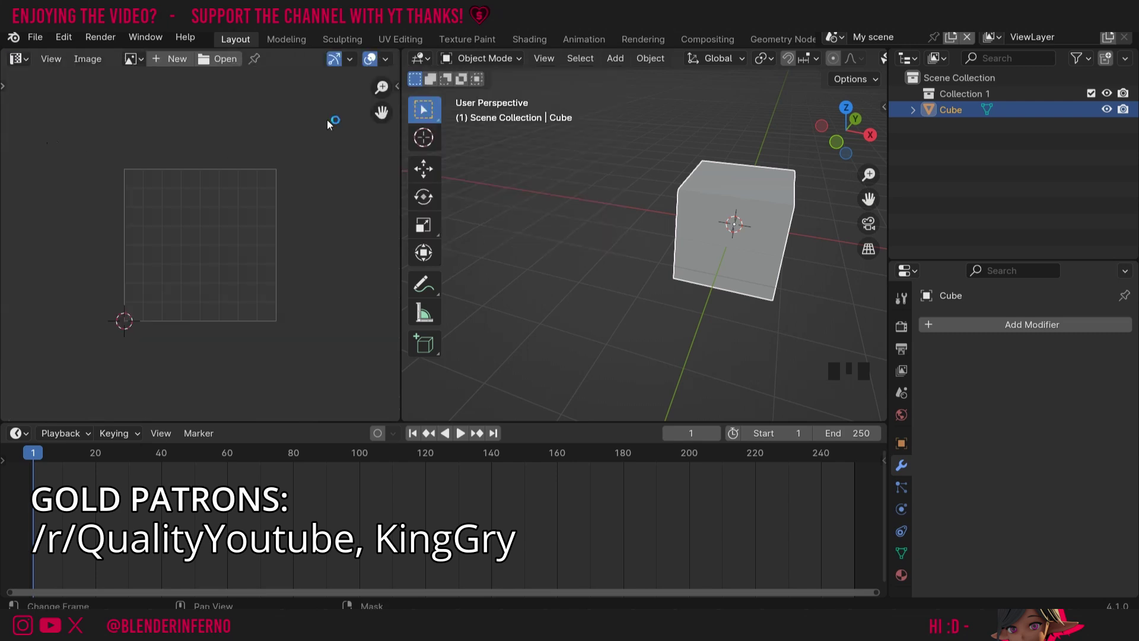
scroll(241, 205, up, 1)
scroll(240, 206, up, 1)
drag(382, 112, 430, 81)
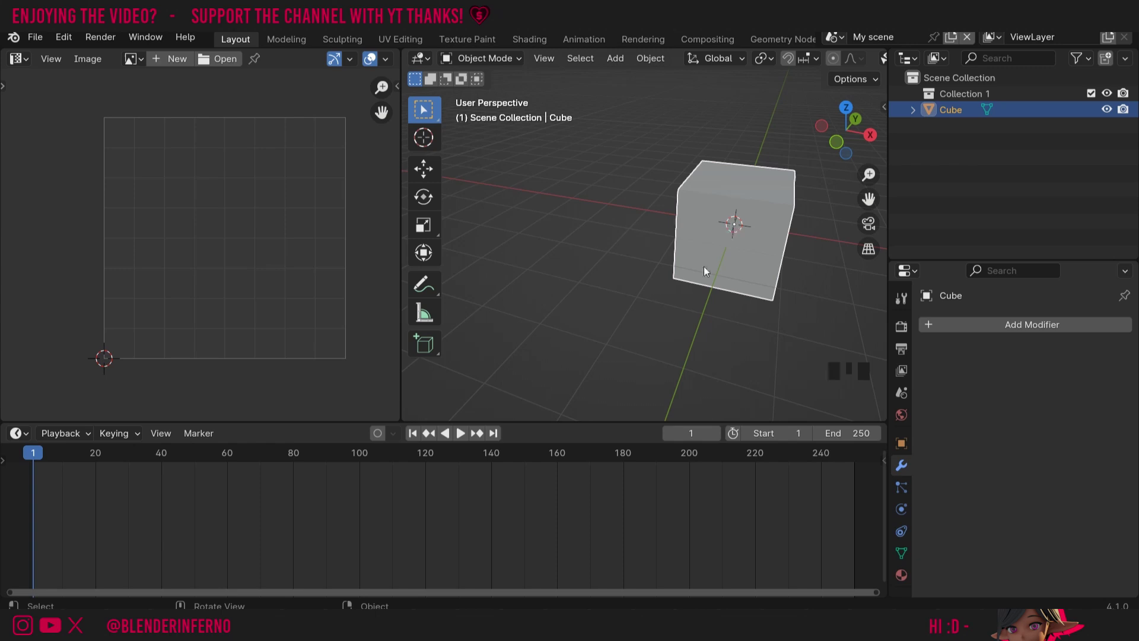
Inspect the cube's unwrap in Edit Mode, then return to Object Mode with Material Preview shading
key(Tab)
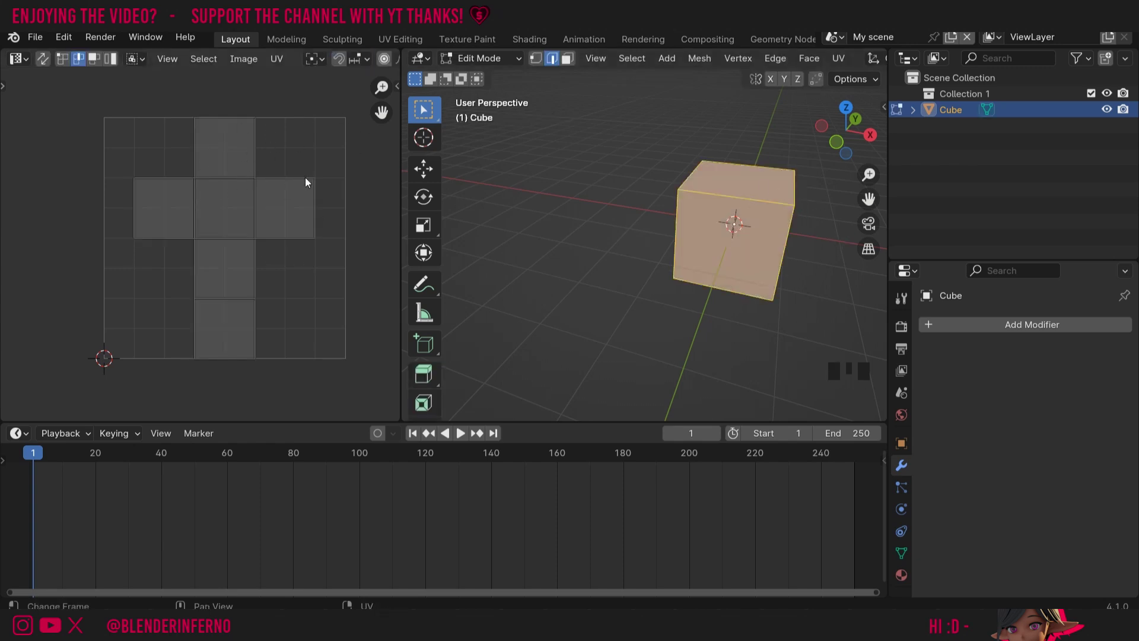
shift+middle_drag(653, 249, 578, 250)
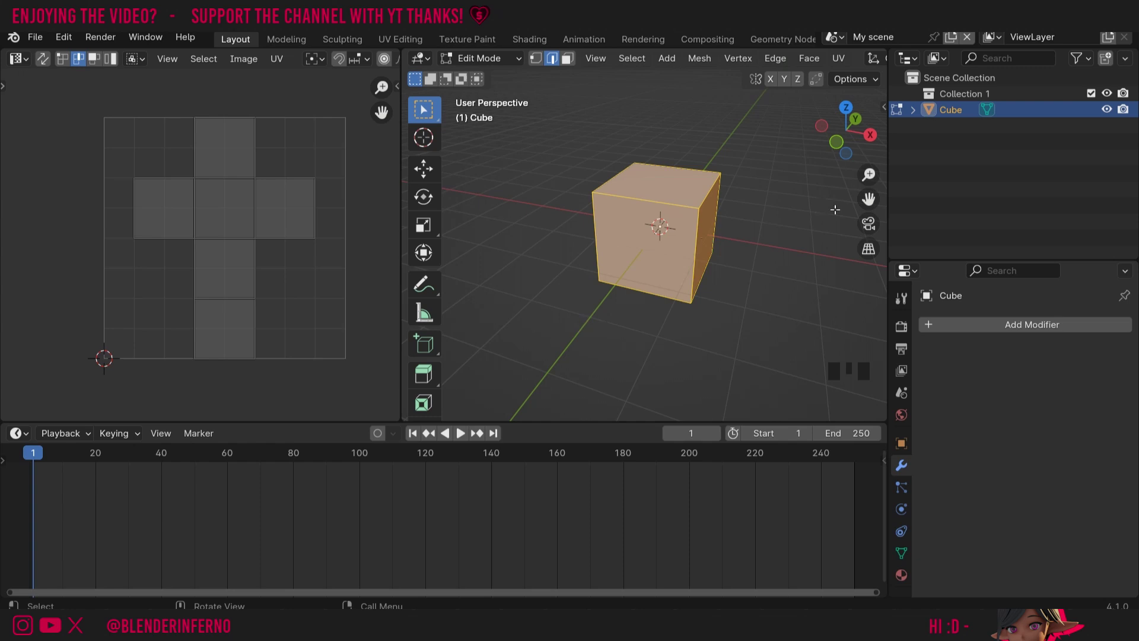
drag(890, 132, 1116, 131)
key(Tab)
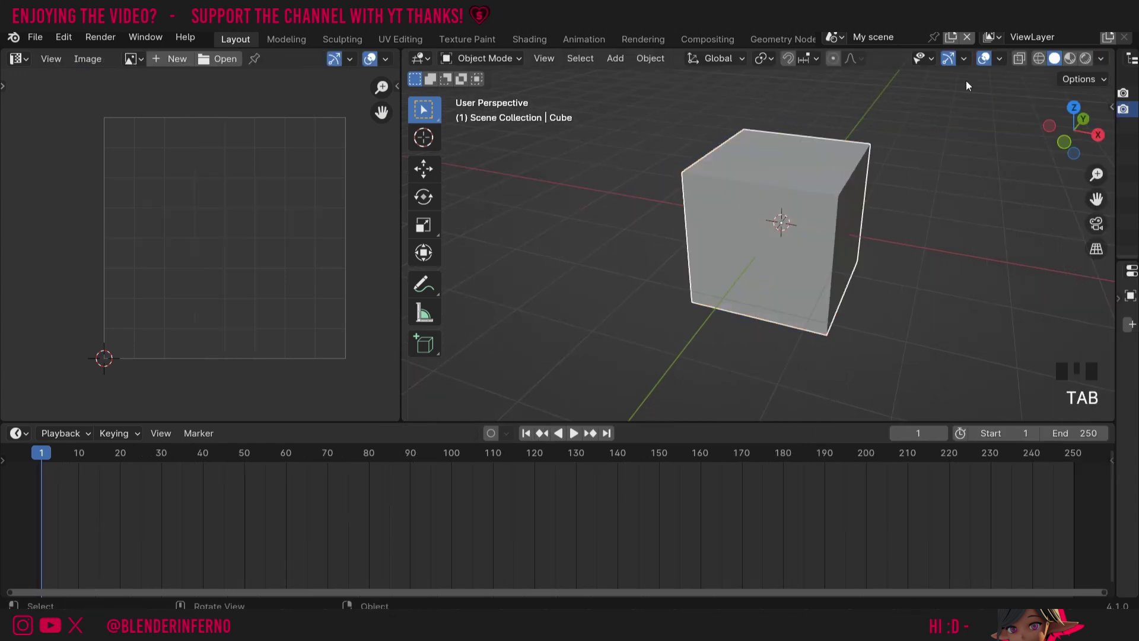
click(1073, 59)
drag(1115, 159, 982, 159)
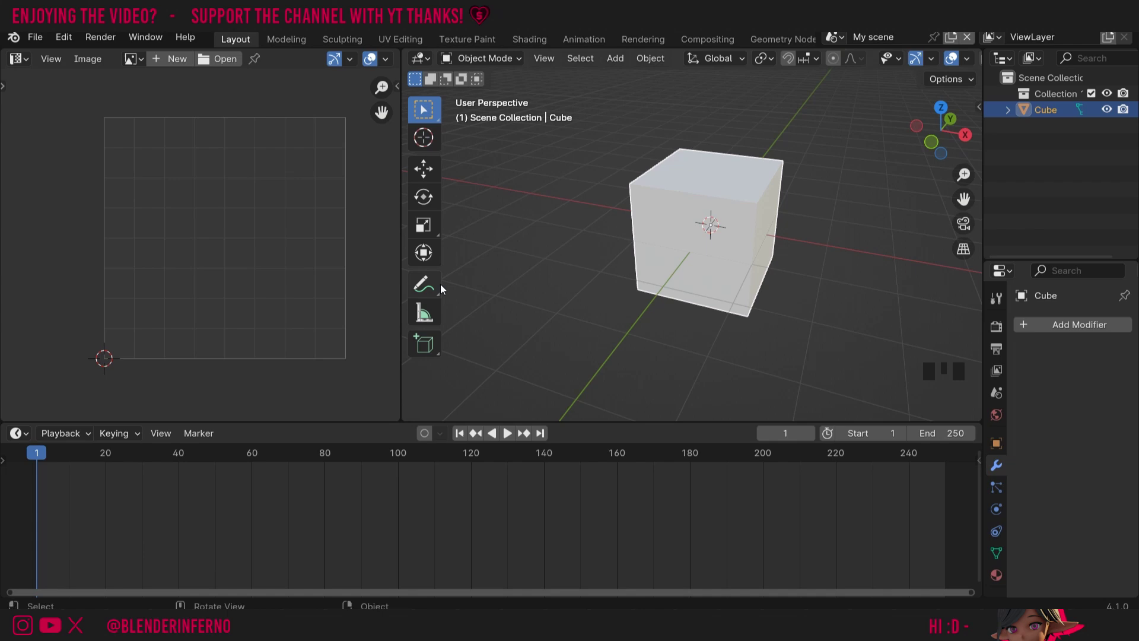
Turn the timeline area into a Shader Editor and create a new material for the cube
click(20, 432)
click(50, 379)
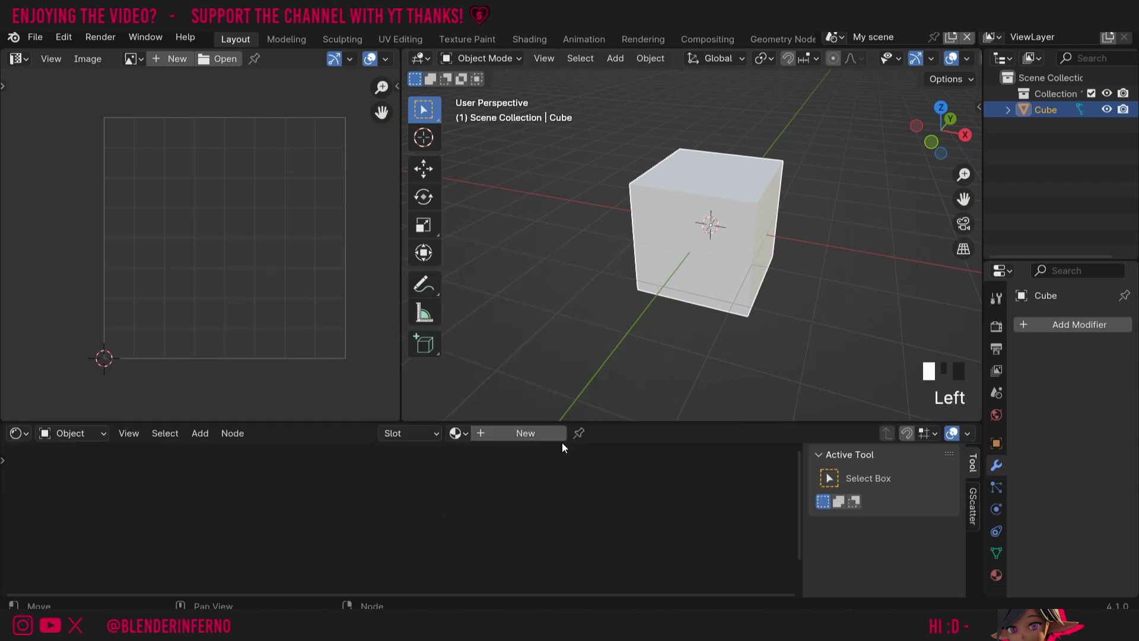
click(509, 435)
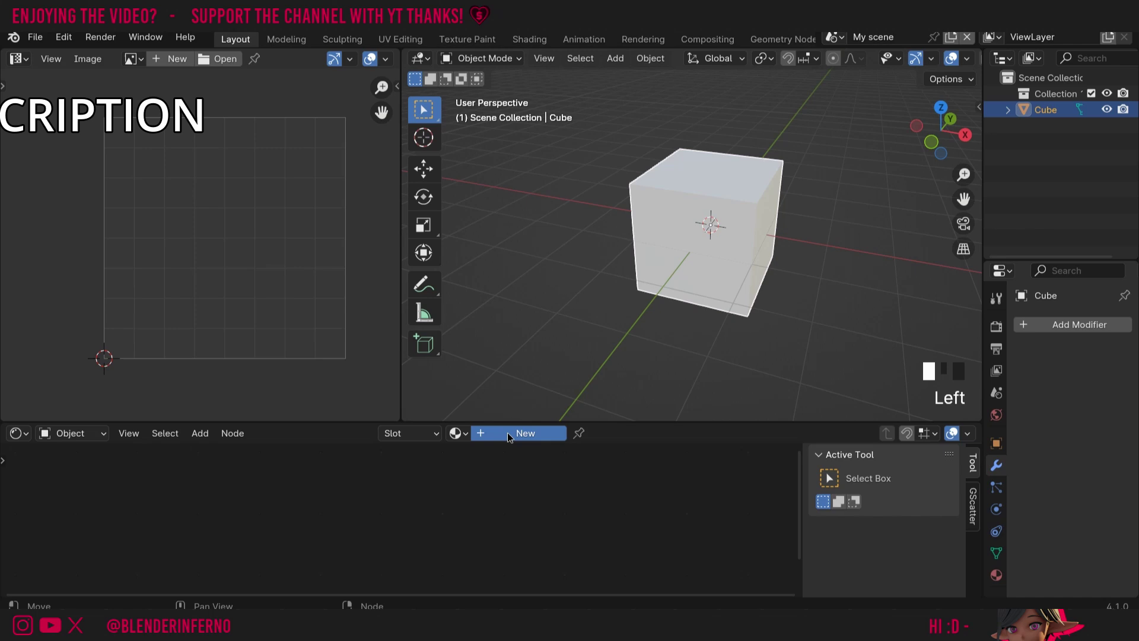
Add an Image Texture node and browse for its image file
key(shift+a)
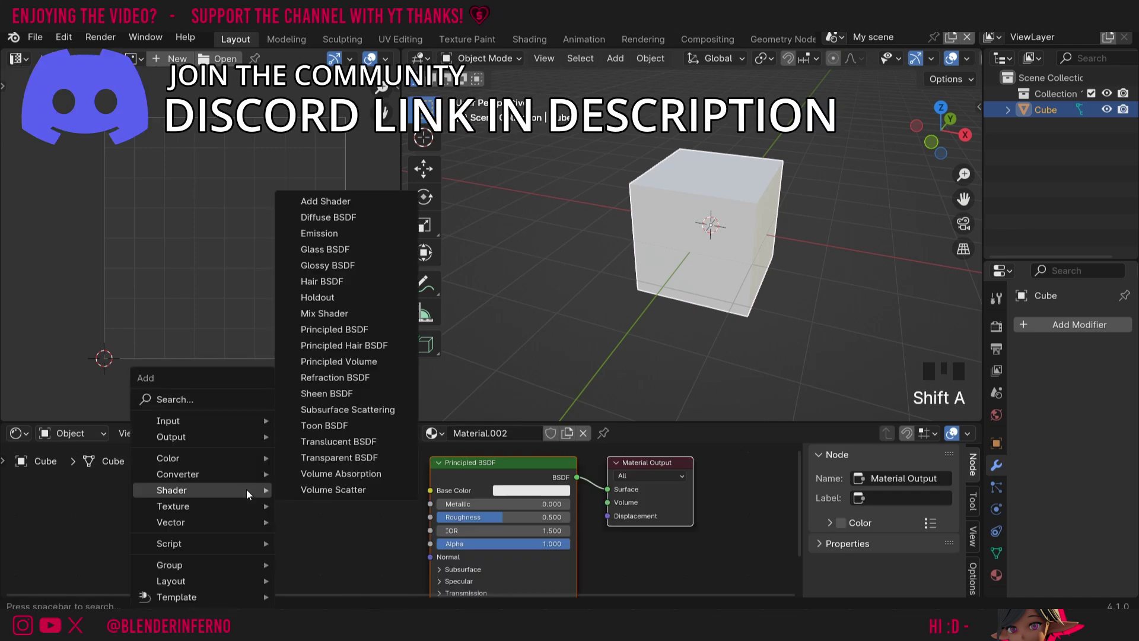
mouse_move(241, 506)
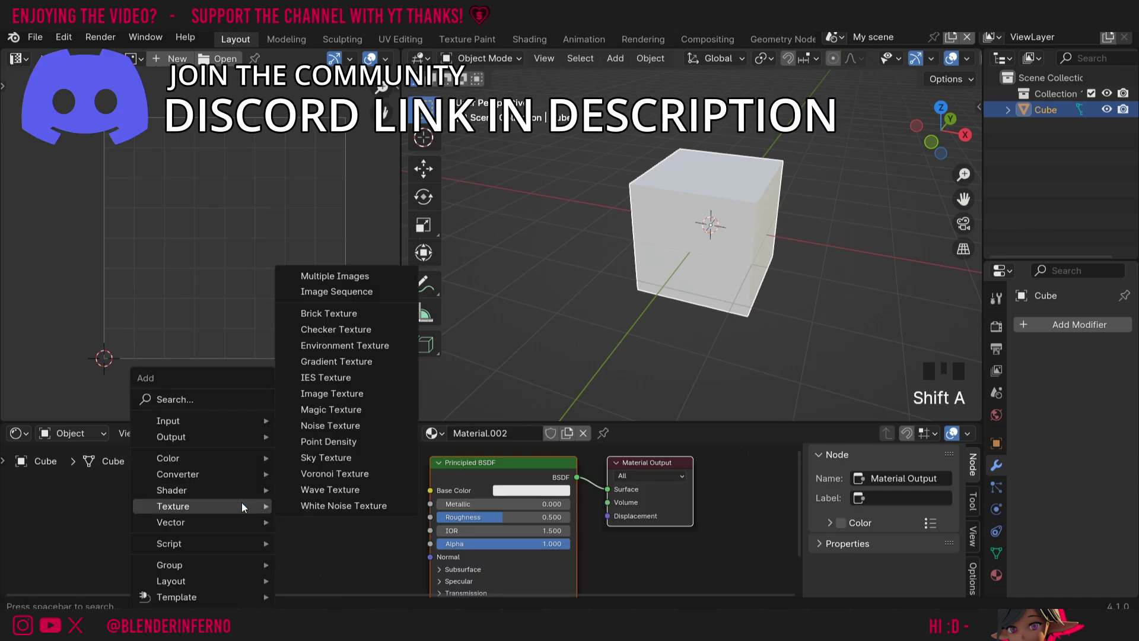
click(341, 394)
click(333, 519)
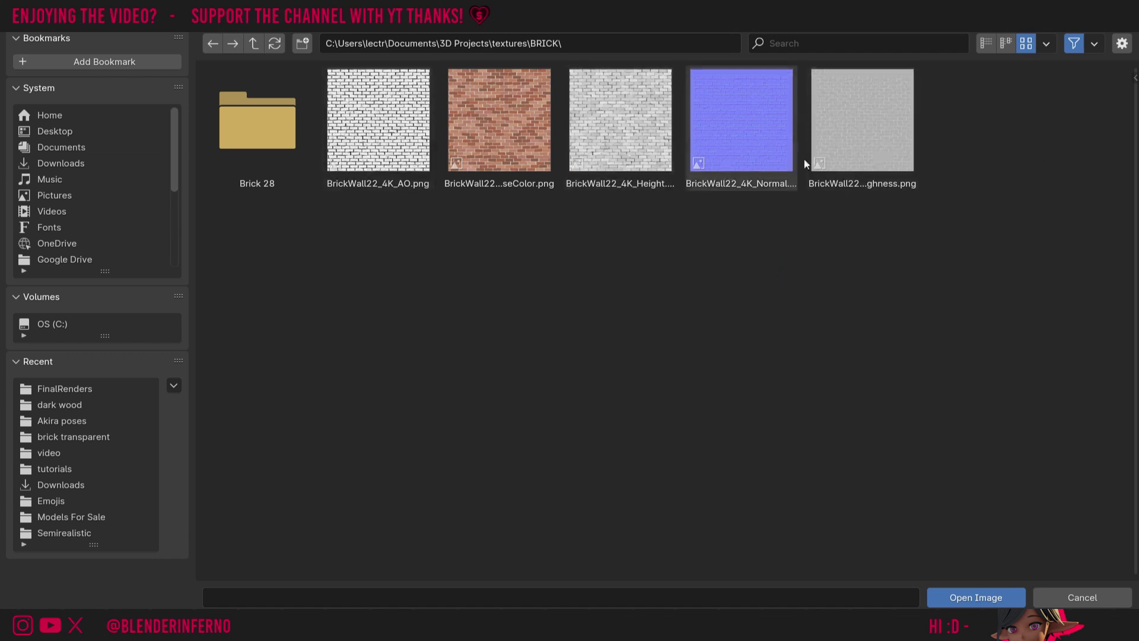
Pick BrickWall22_4K_BaseColor.png from the BRICK folder and open it in the Image Texture node
click(494, 142)
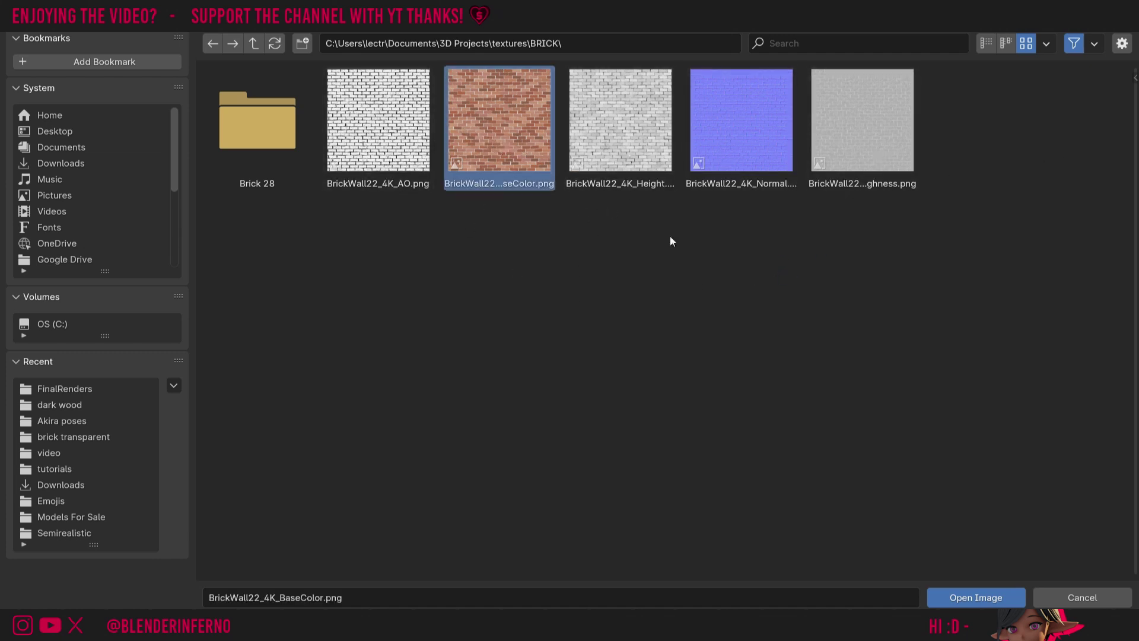
click(976, 598)
scroll(211, 510, down, 8)
Add a Texture Coordinate node to the left of the Image Texture node
key(shift+a)
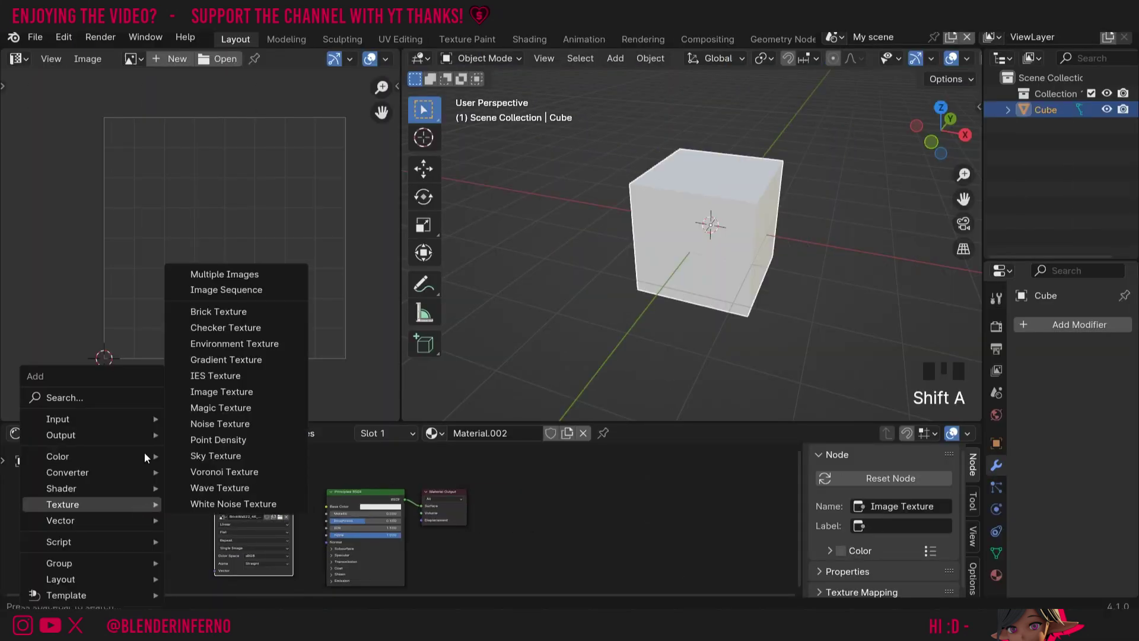
mouse_move(131, 416)
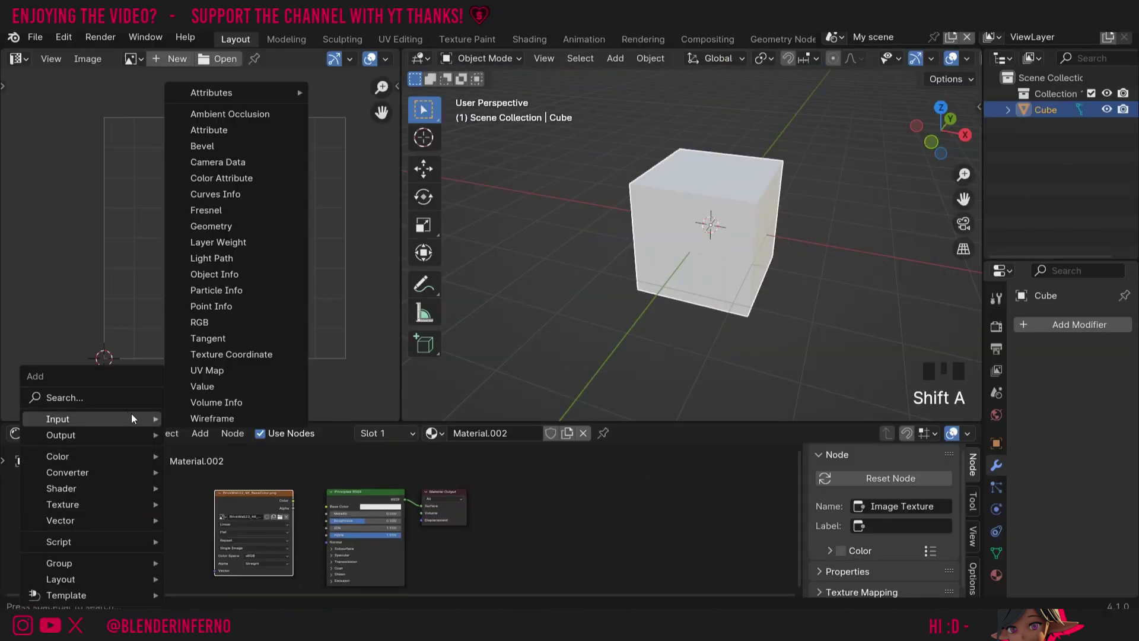
click(263, 355)
click(184, 535)
drag(160, 539, 160, 527)
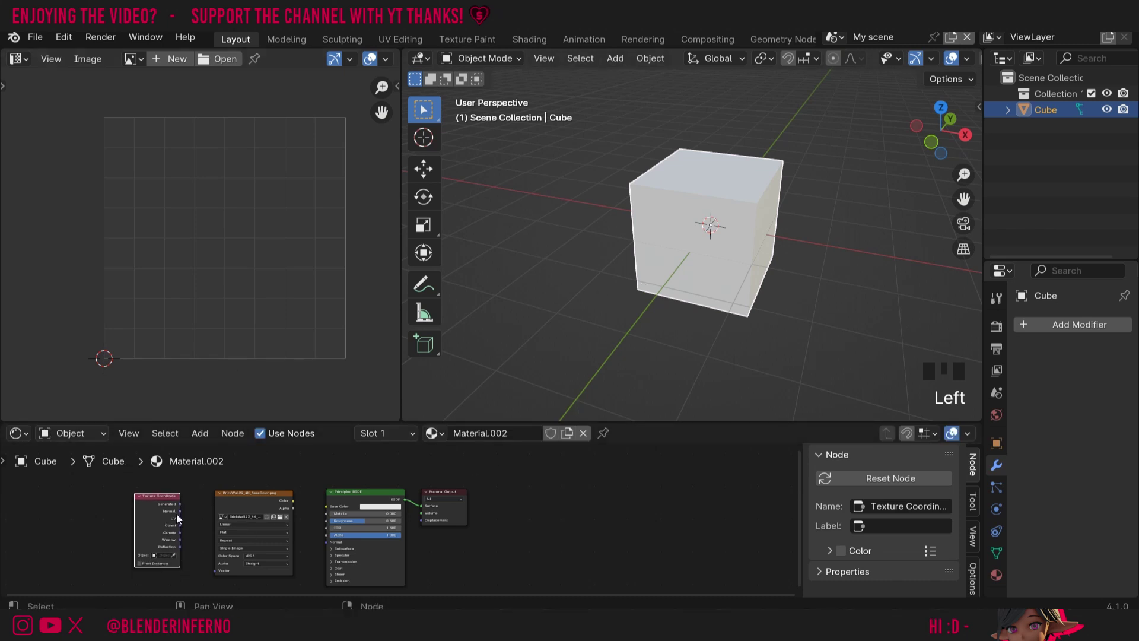
Link UV to the Image Texture's Vector and its Color to the Principled BSDF Base Color
drag(177, 517, 218, 543)
drag(293, 472, 331, 480)
middle_drag(760, 155, 836, 133)
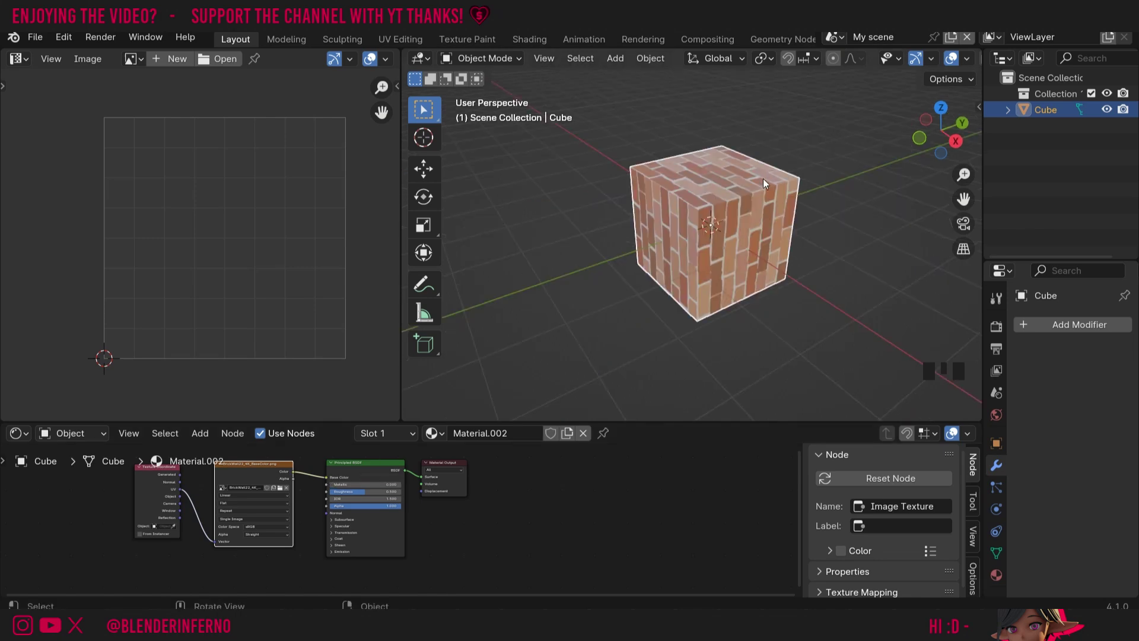
Enter Edit Mode and frame the brick image behind the cube's UV layout in the UV Editor
key(Tab)
scroll(310, 175, down, 12)
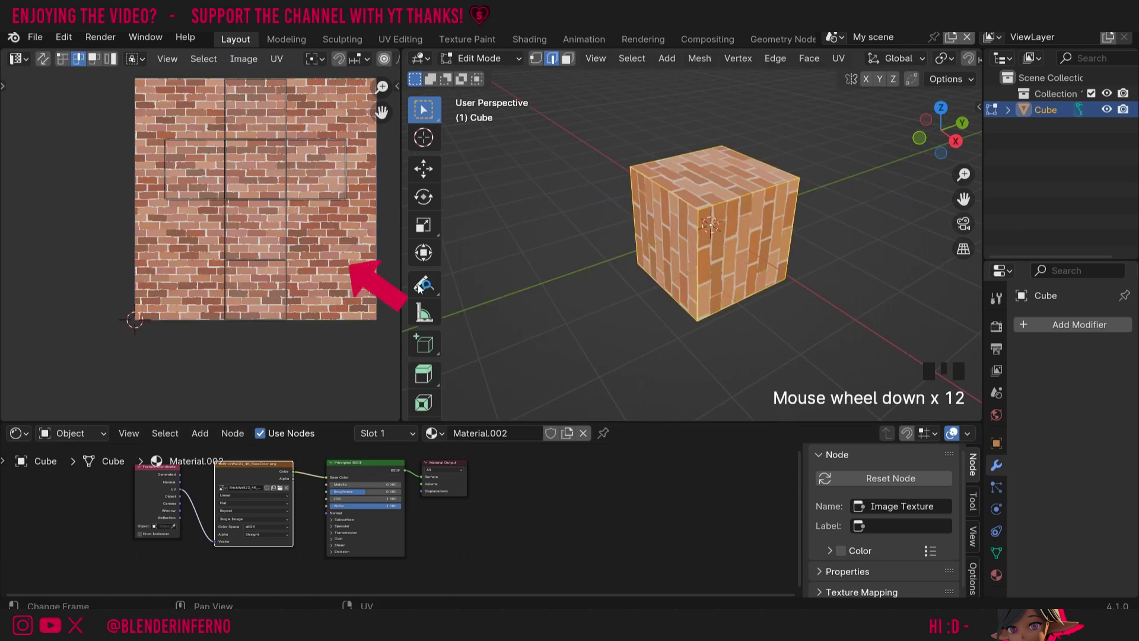
drag(381, 112, 362, 140)
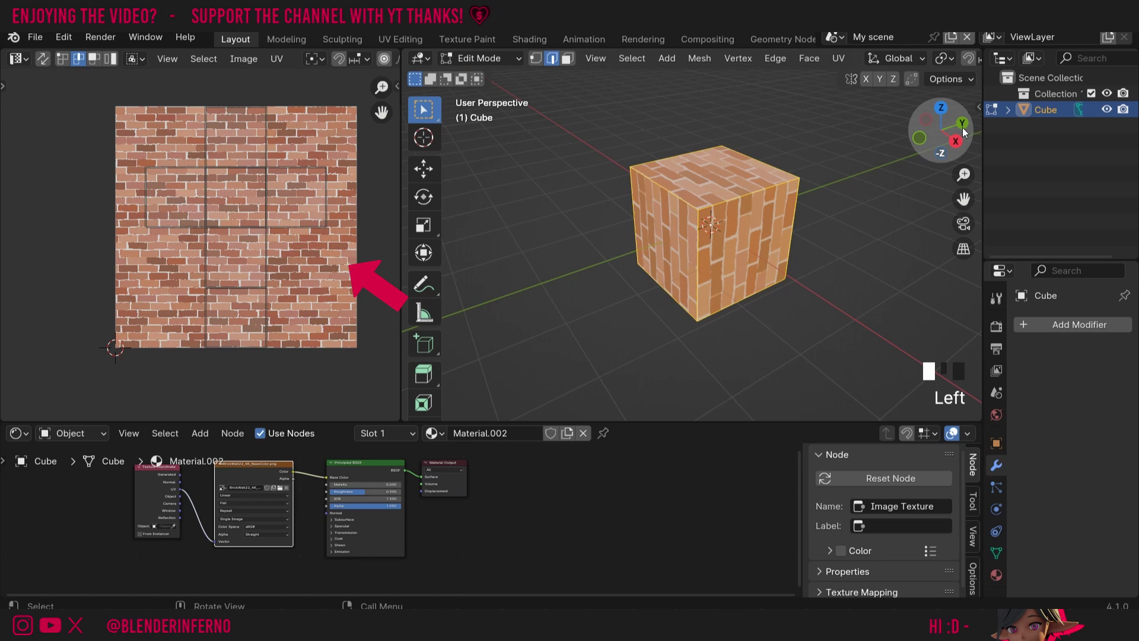
drag(941, 134, 928, 138)
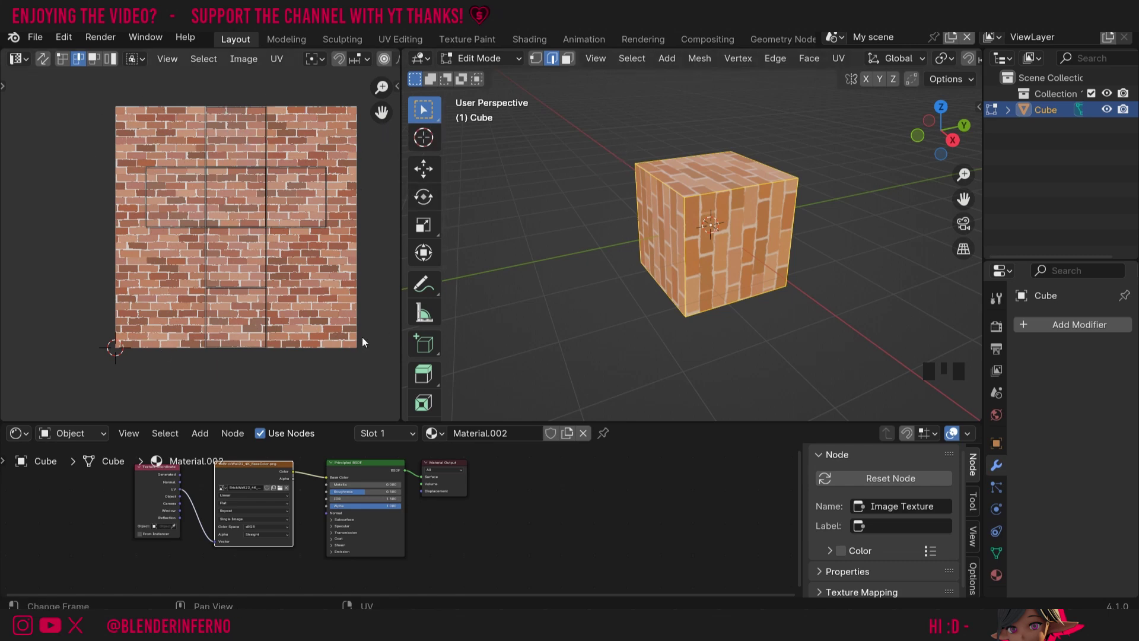
Select the whole mesh and unwrap it with Cube Projection
key(a)
key(u)
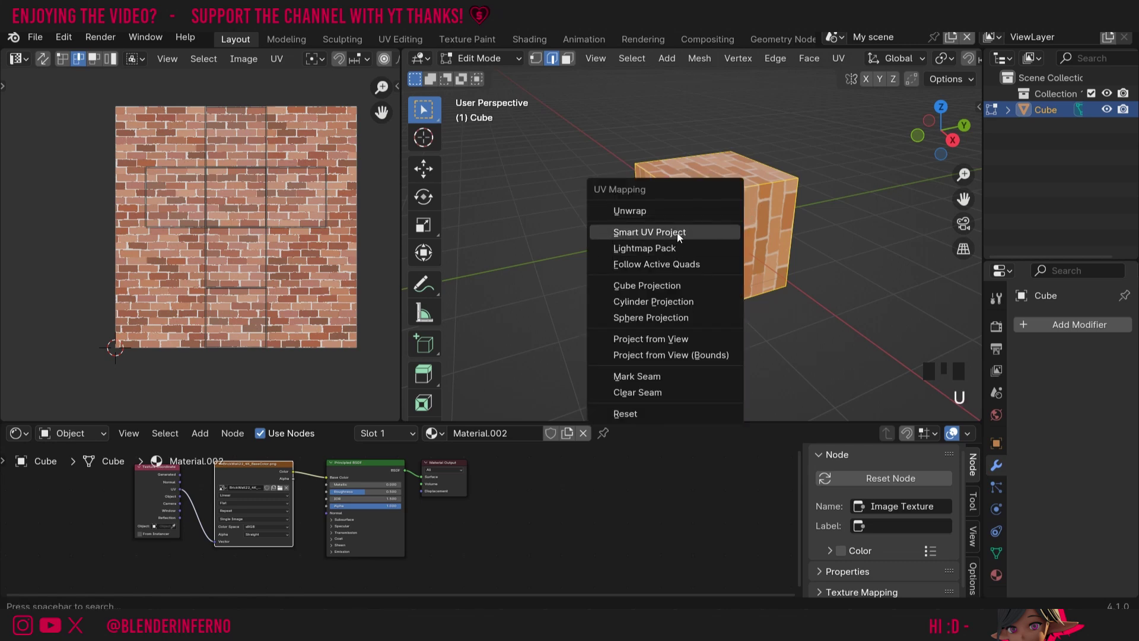
click(646, 285)
click(742, 234)
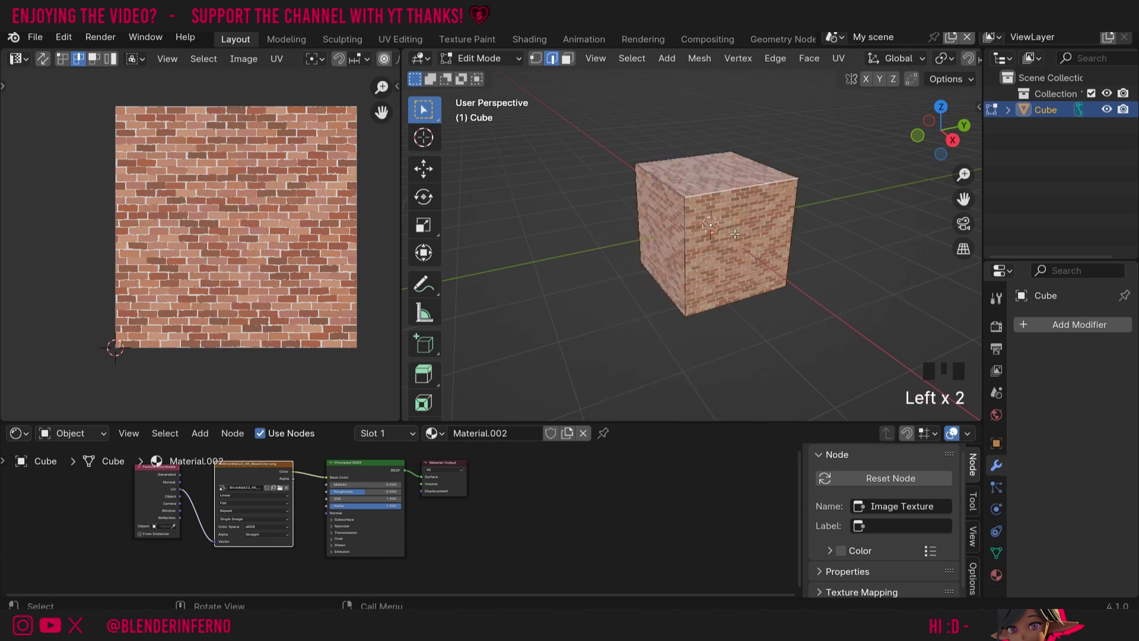
In face select mode, select the right, front and top faces to check their UVs
key(3)
click(734, 234)
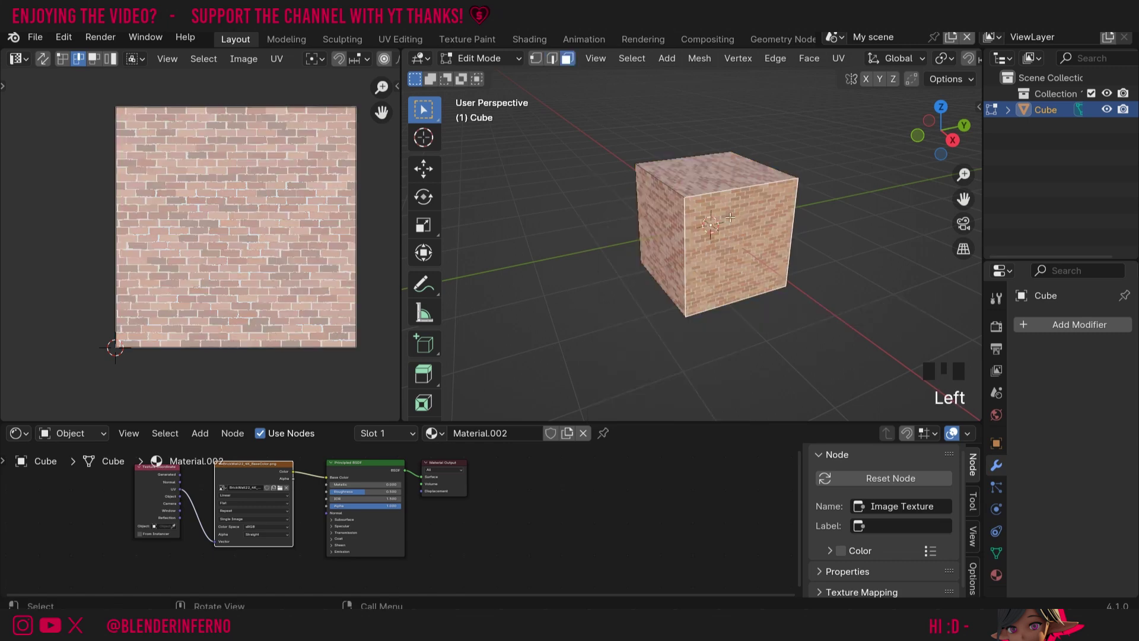
click(658, 218)
click(680, 191)
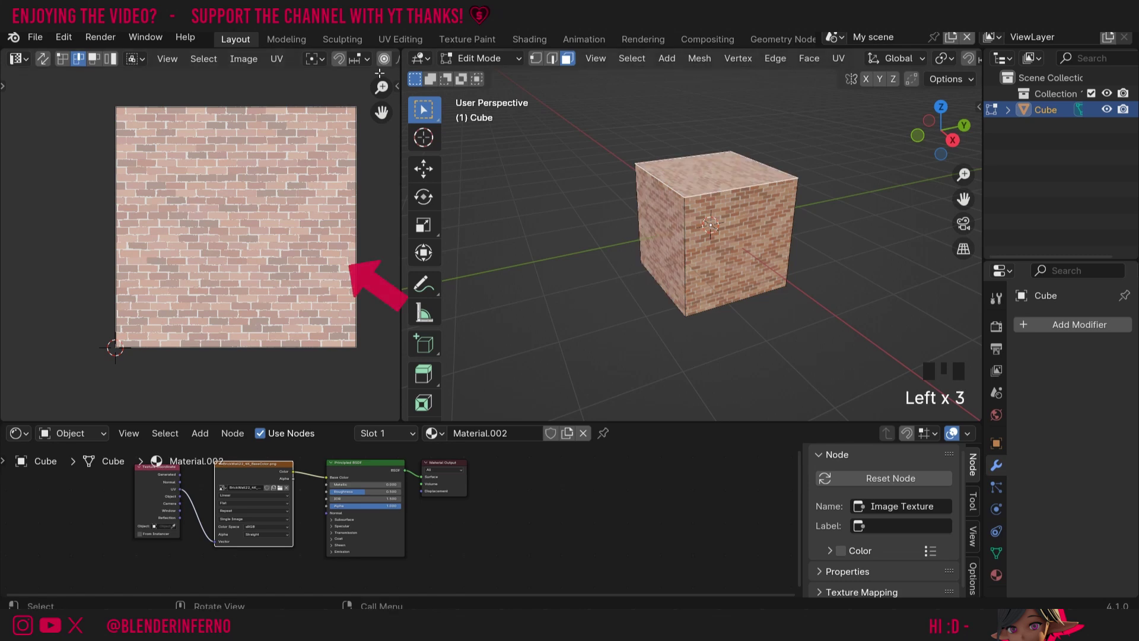
drag(938, 127, 967, 132)
scroll(786, 226, down, 2)
key(a)
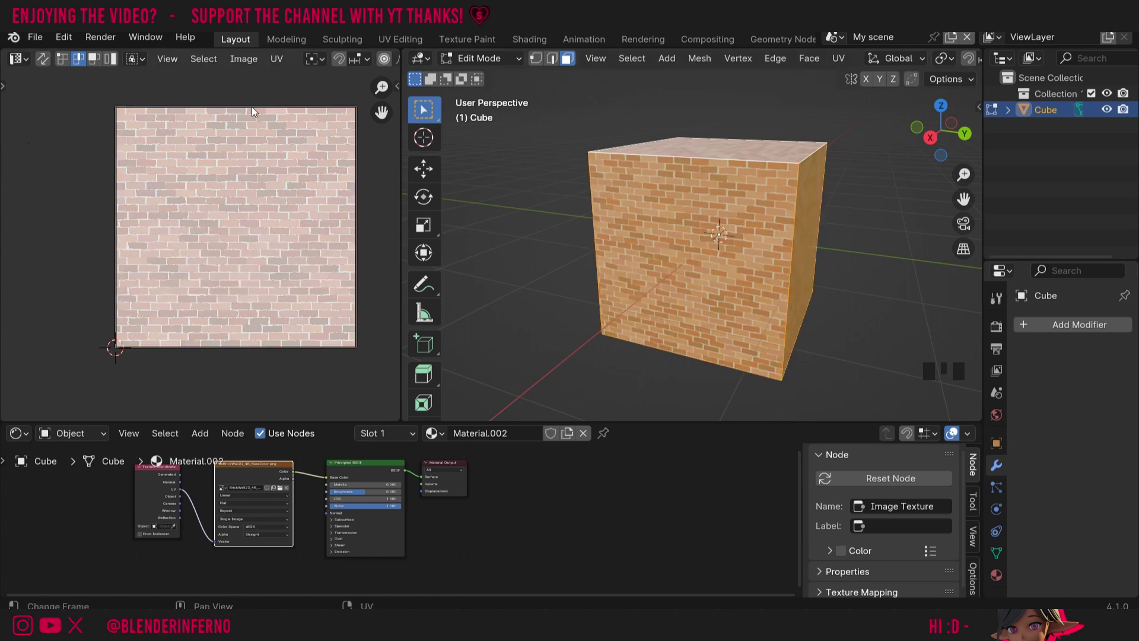
key(a)
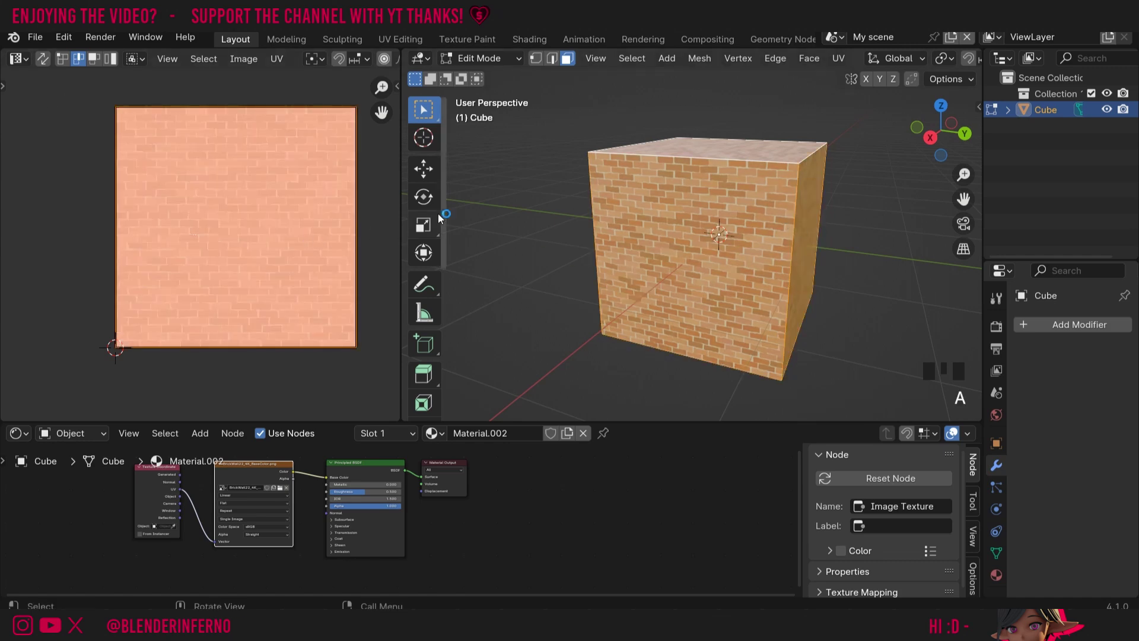
key(s)
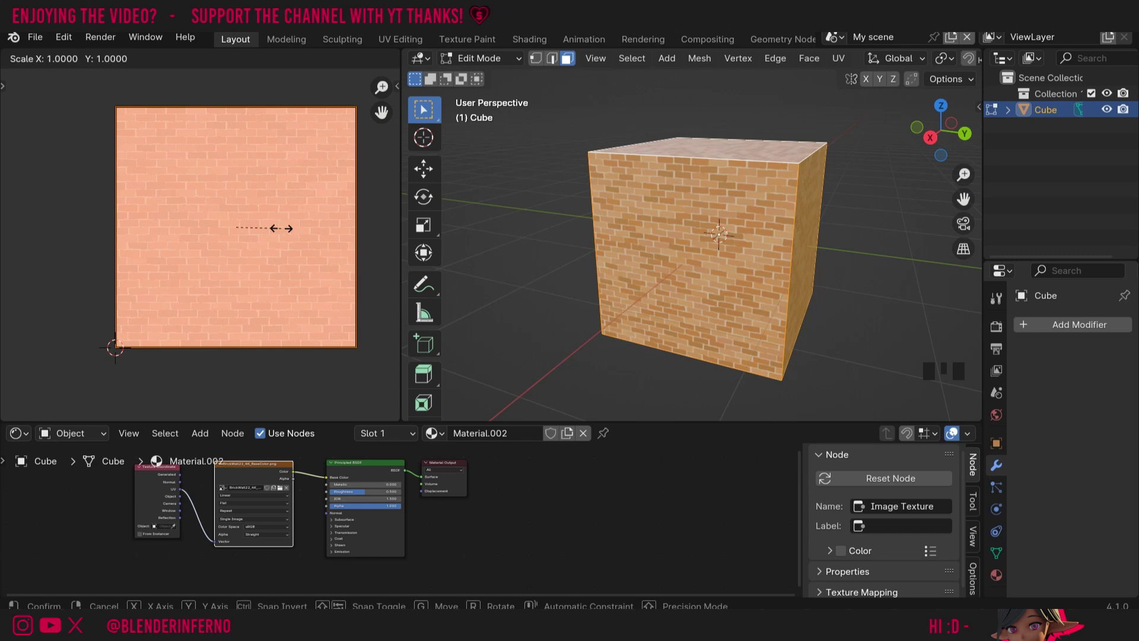
text(.5)
key(Return)
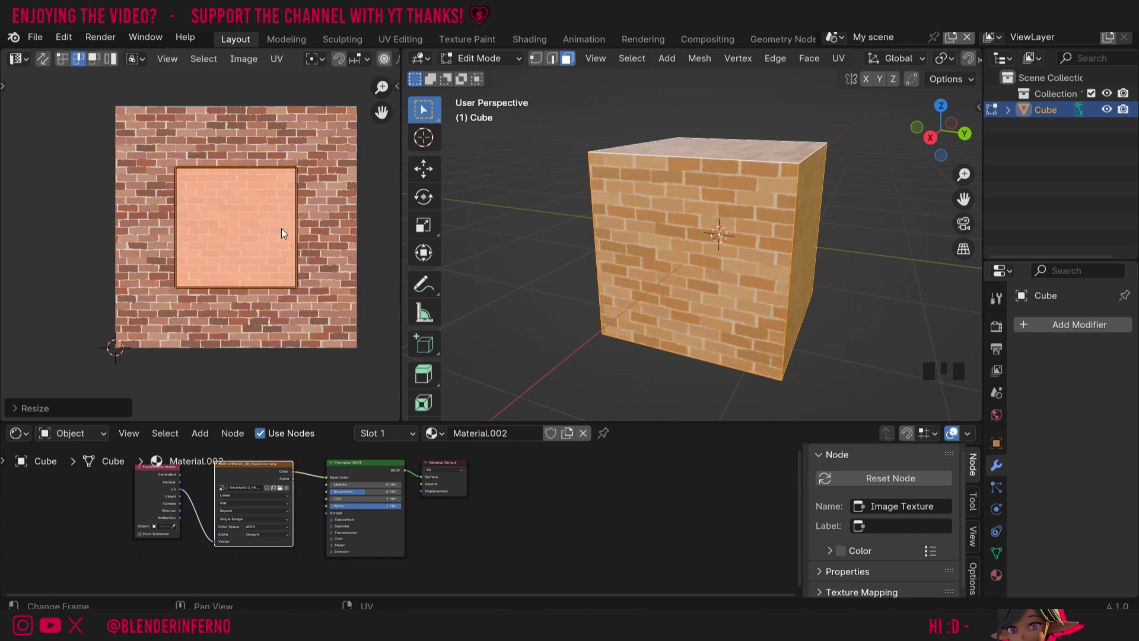
click(812, 267)
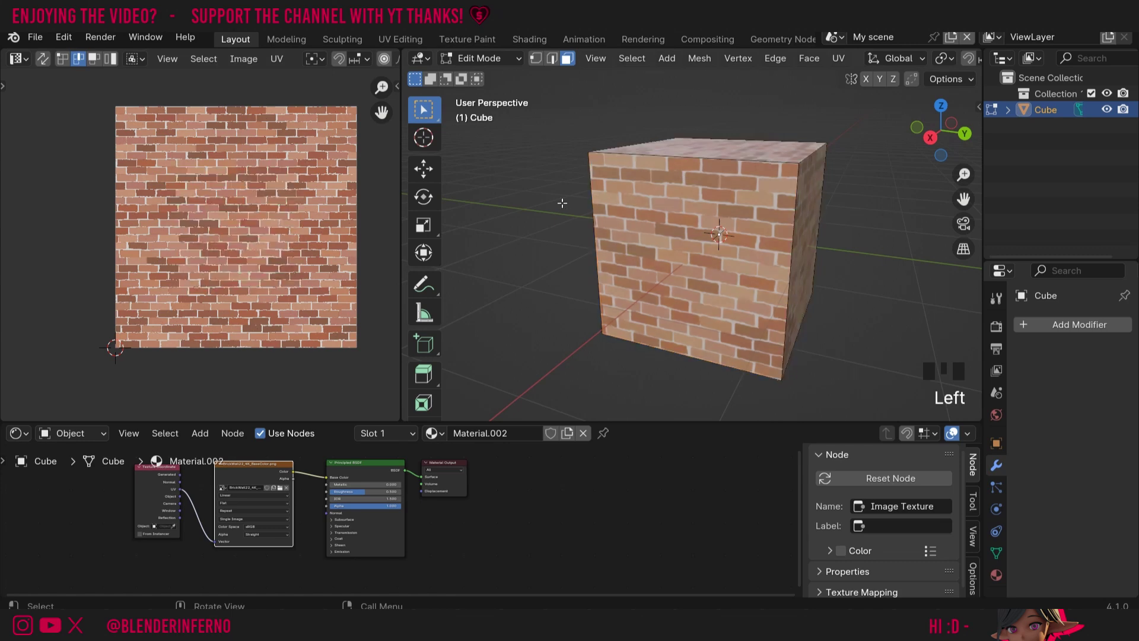
key(ctrl+z)
key(ctrl+z)
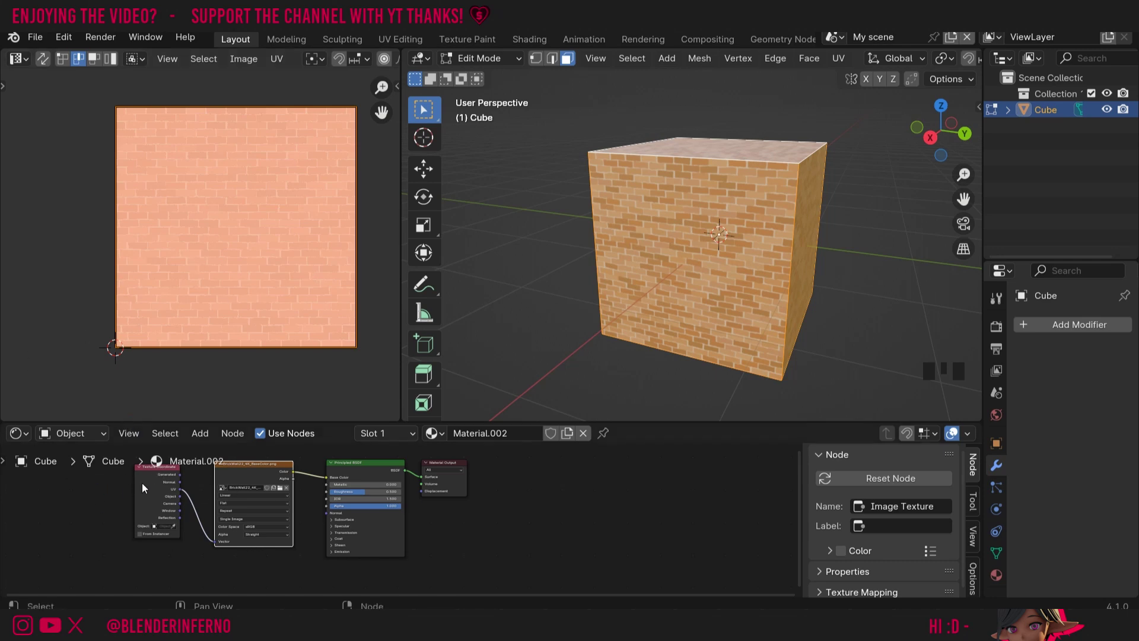
Insert a Mapping node into the link between Texture Coordinate and the Image Texture
drag(141, 483, 70, 493)
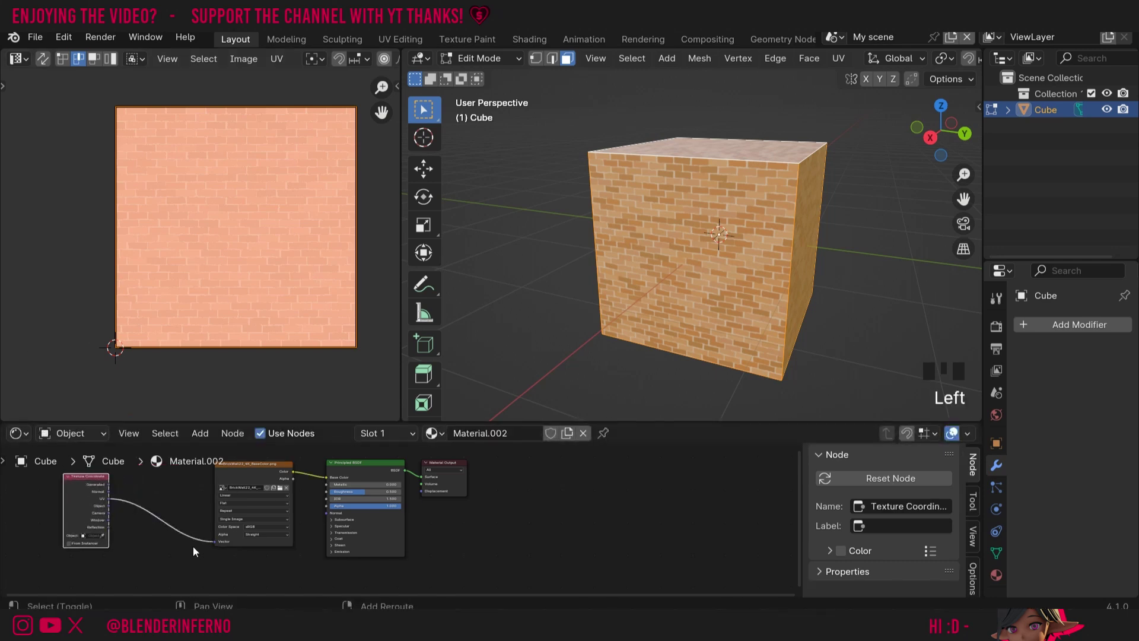
key(shift+a)
mouse_move(163, 526)
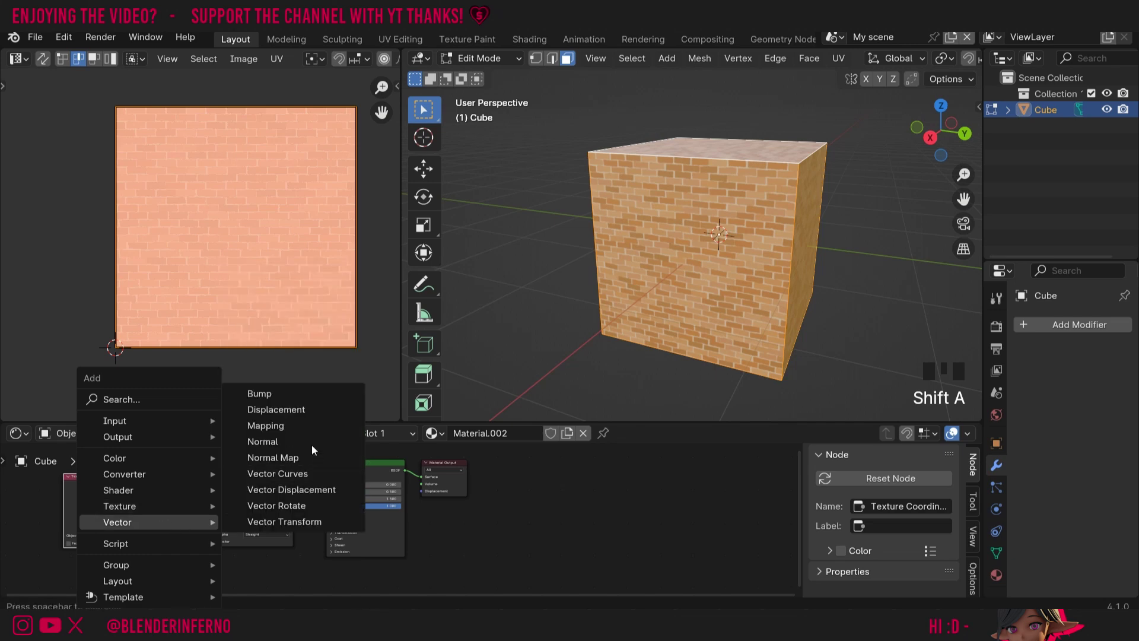
click(308, 425)
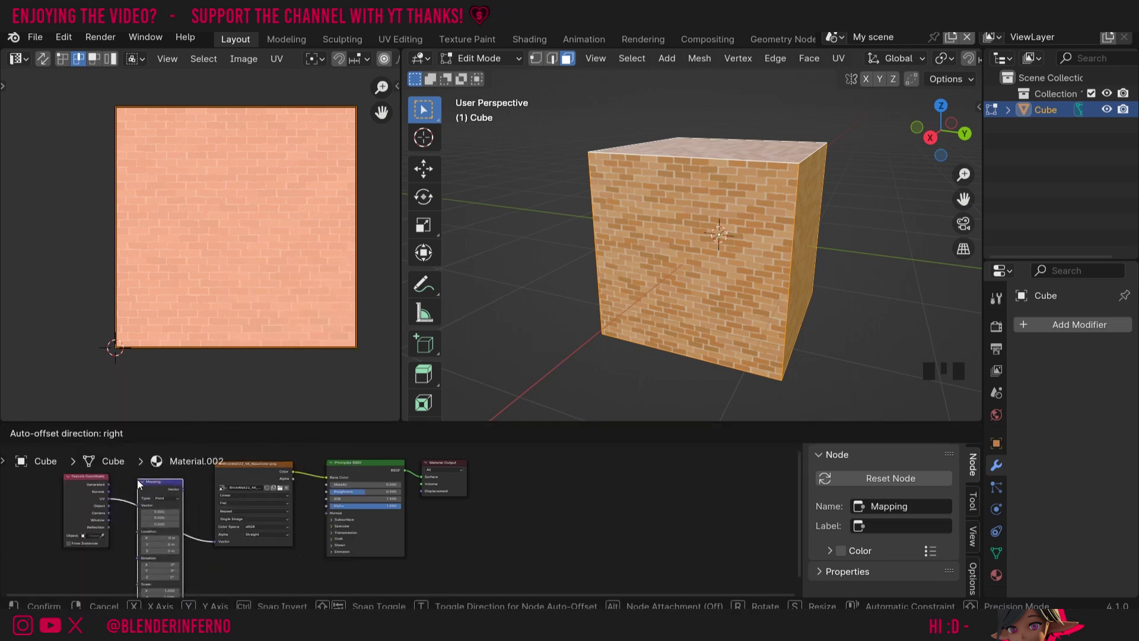
click(138, 481)
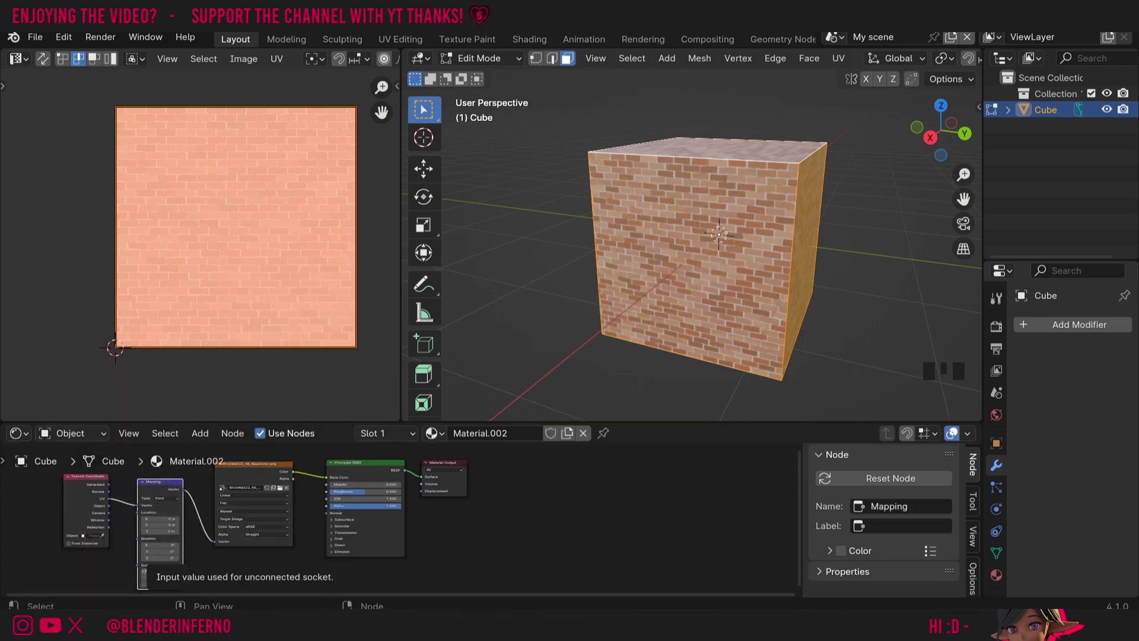
Set the Mapping node's Scale to 3, then change it to 2
click(165, 571)
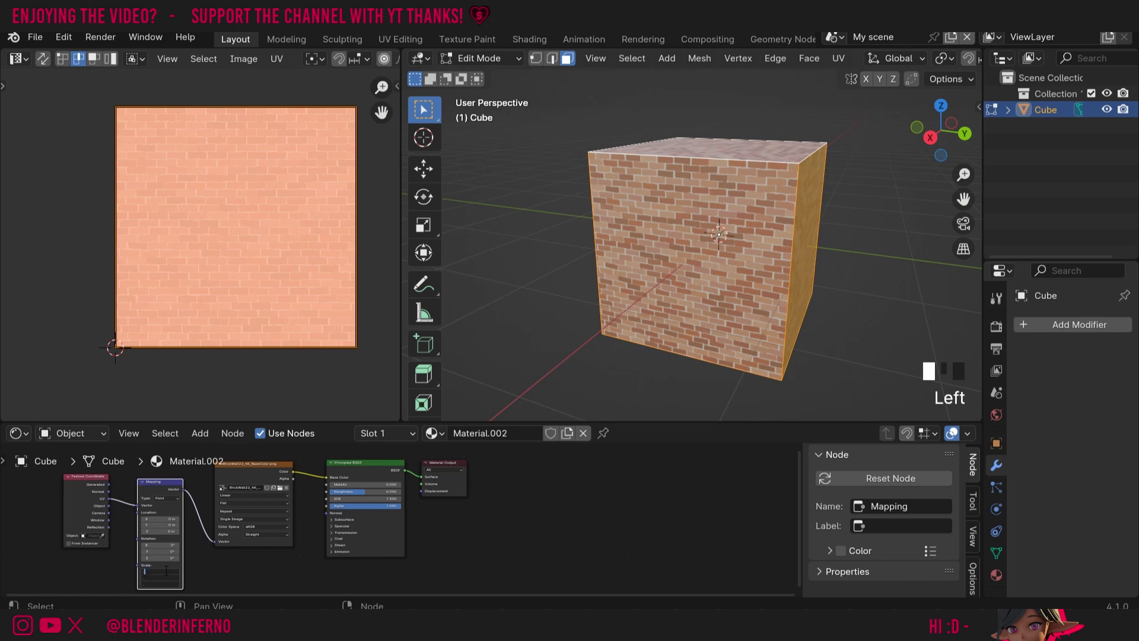
text(3)
key(Return)
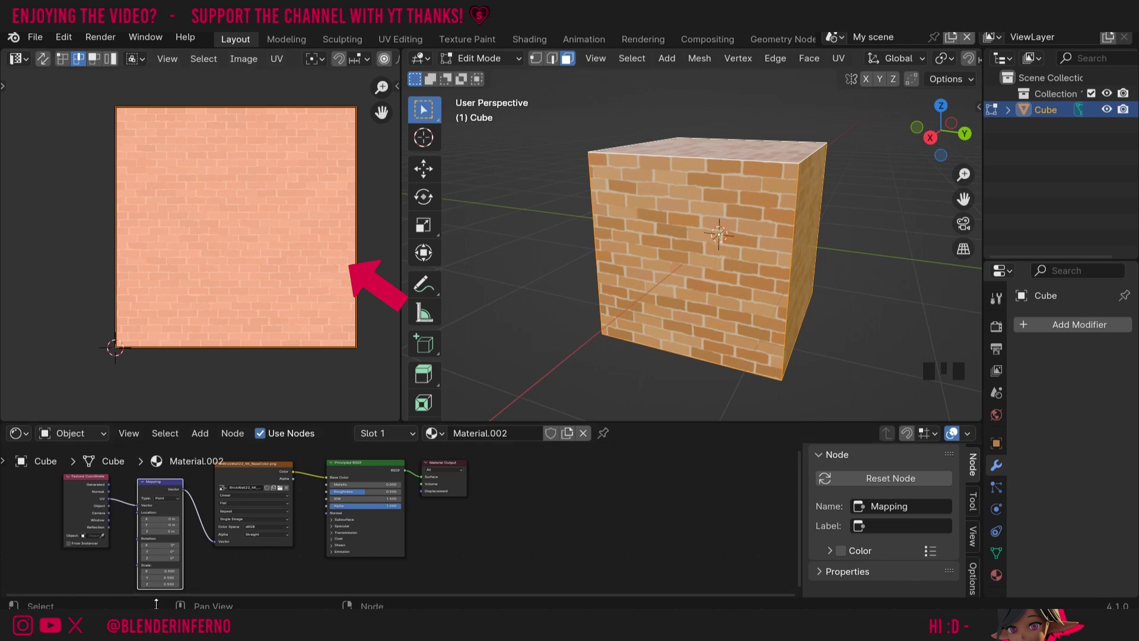
click(161, 571)
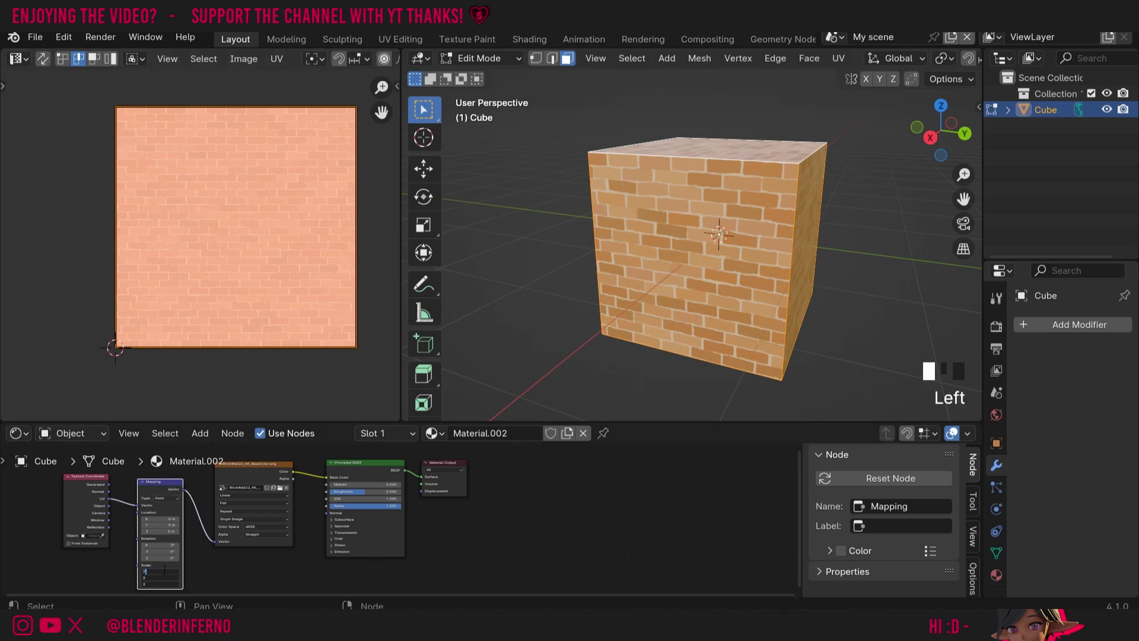
text(2)
click(679, 215)
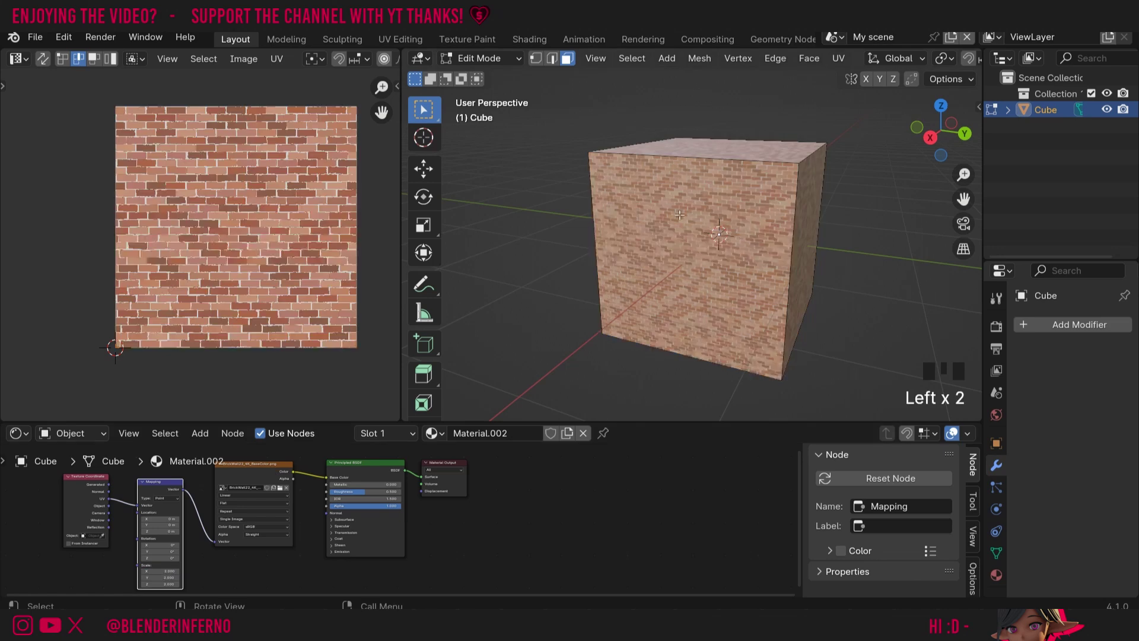
Select the cube's front face, then switch back to Object Mode
click(722, 255)
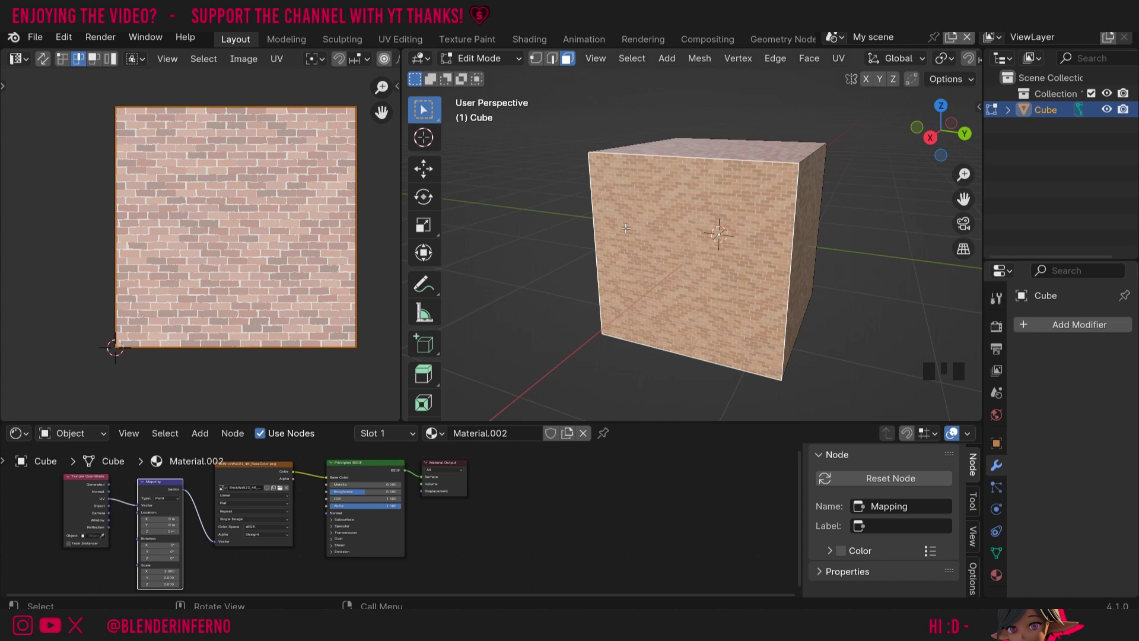
key(Tab)
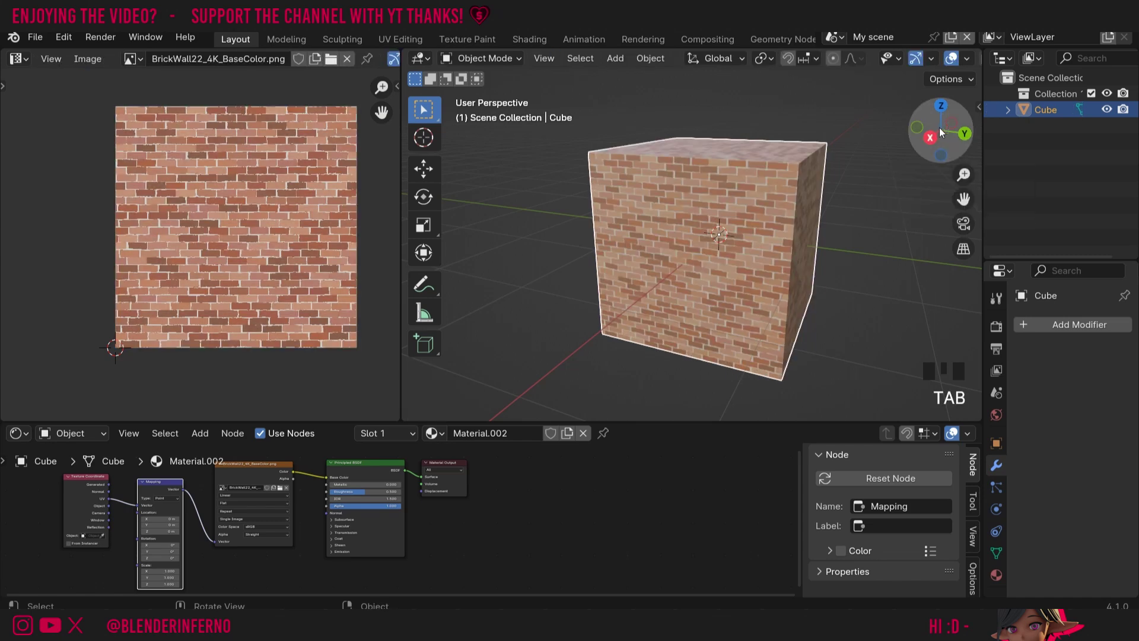